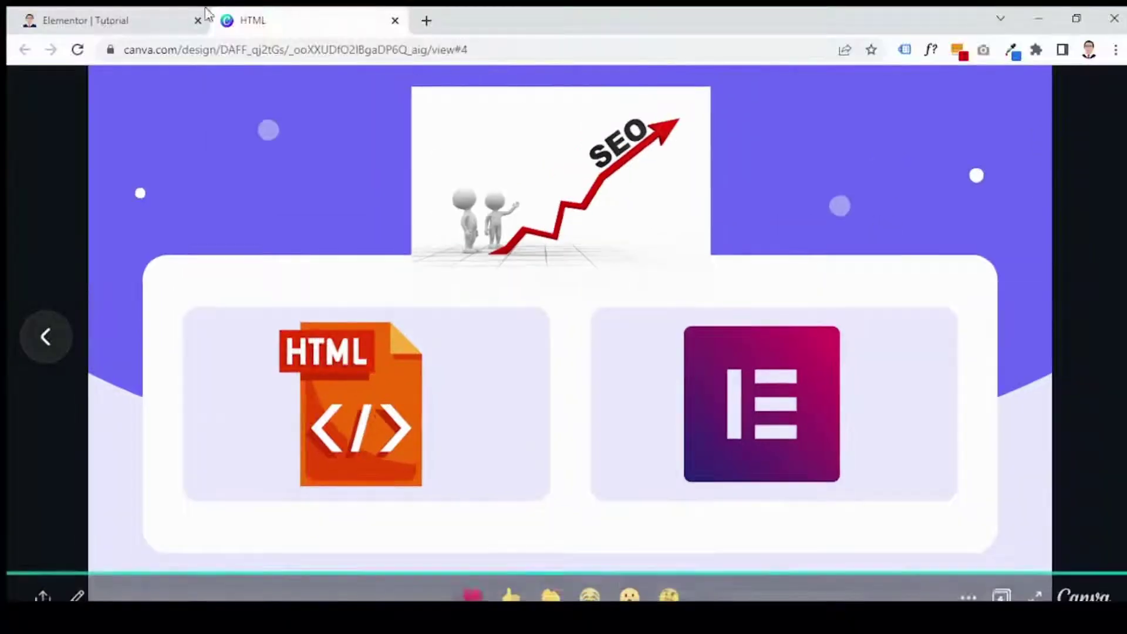
Step: Switch to the Elementor editor and select the article heading, whose HTML Tag shows H1
{"action": "left_click", "coordinate": [81, 22]}
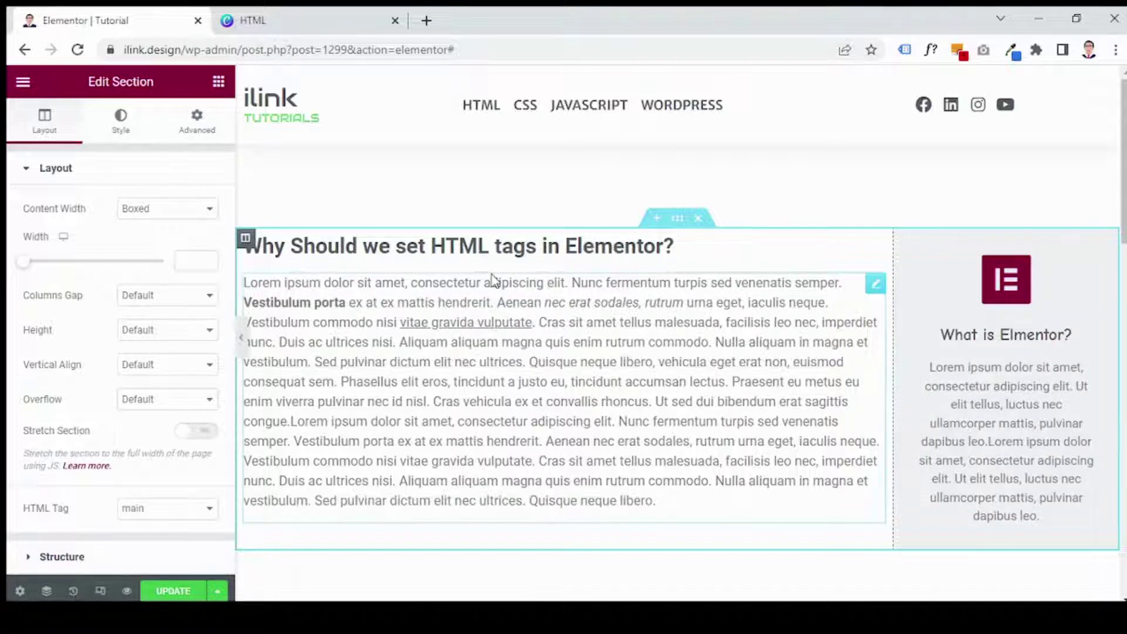
{"action": "left_click", "coordinate": [590, 240]}
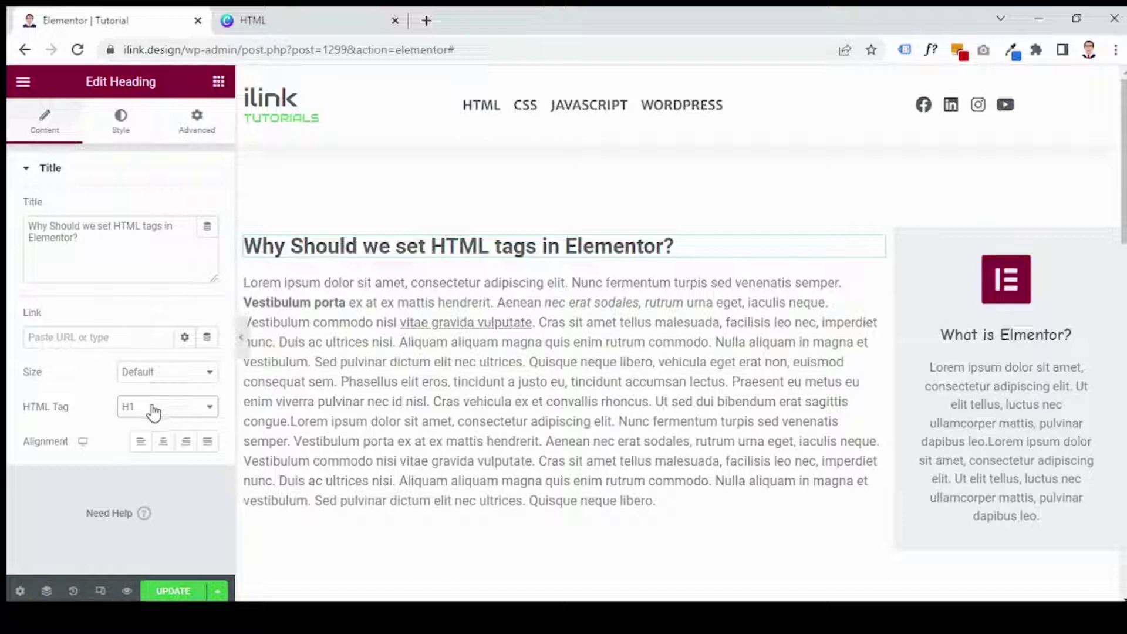
{"action": "left_click", "coordinate": [406, 241]}
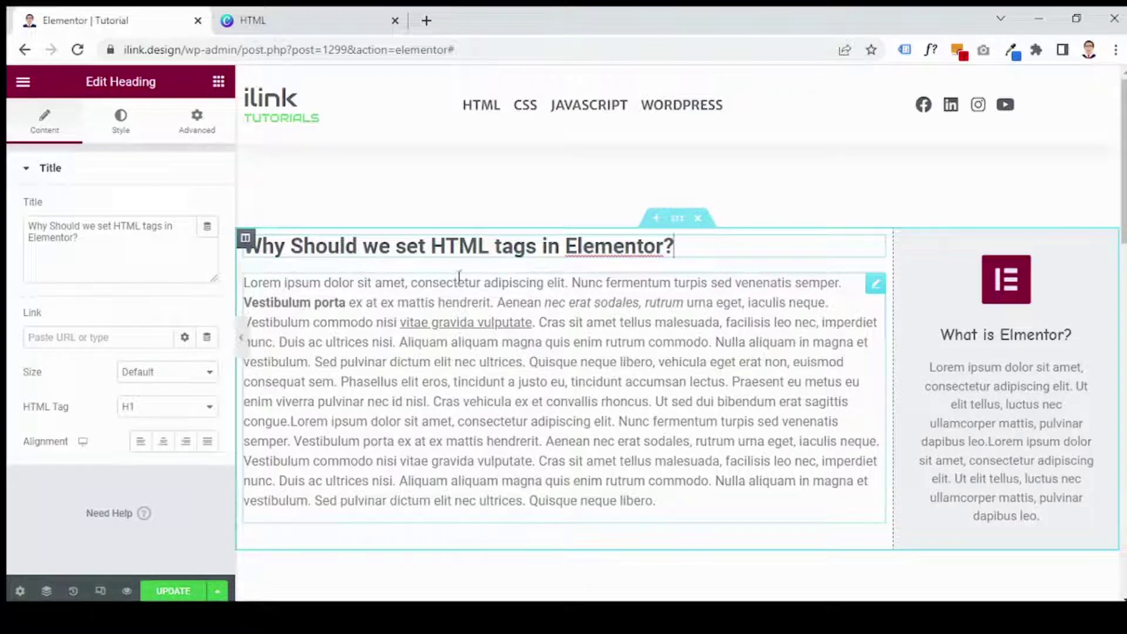
{"action": "left_click", "coordinate": [219, 81]}
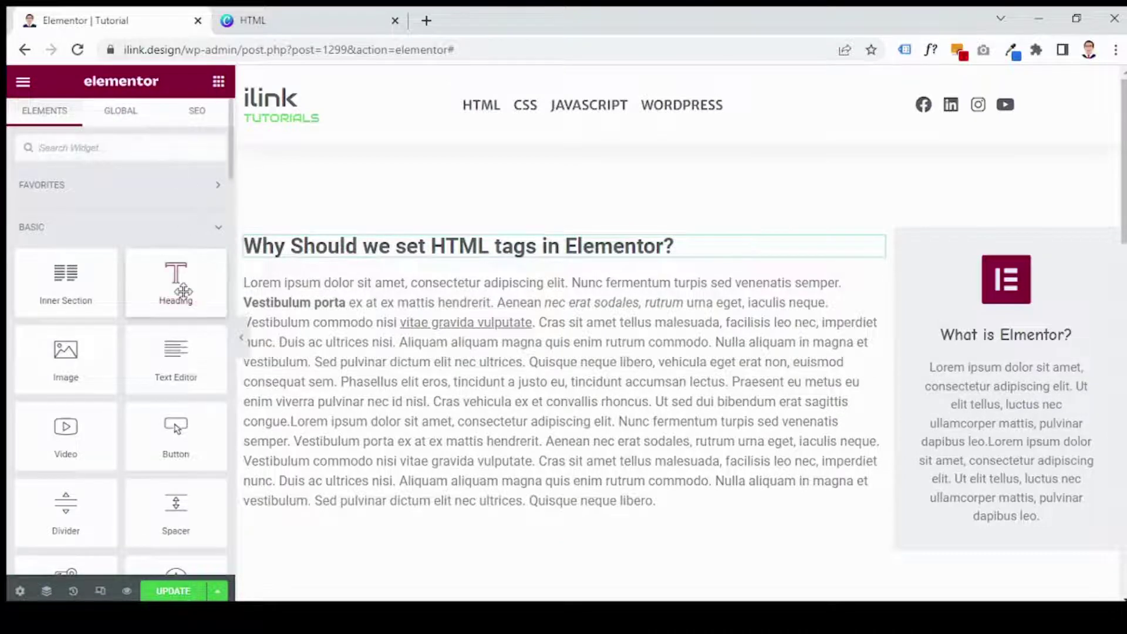
{"action": "left_click_drag", "start_coordinate": [176, 279], "coordinate": [402, 245]}
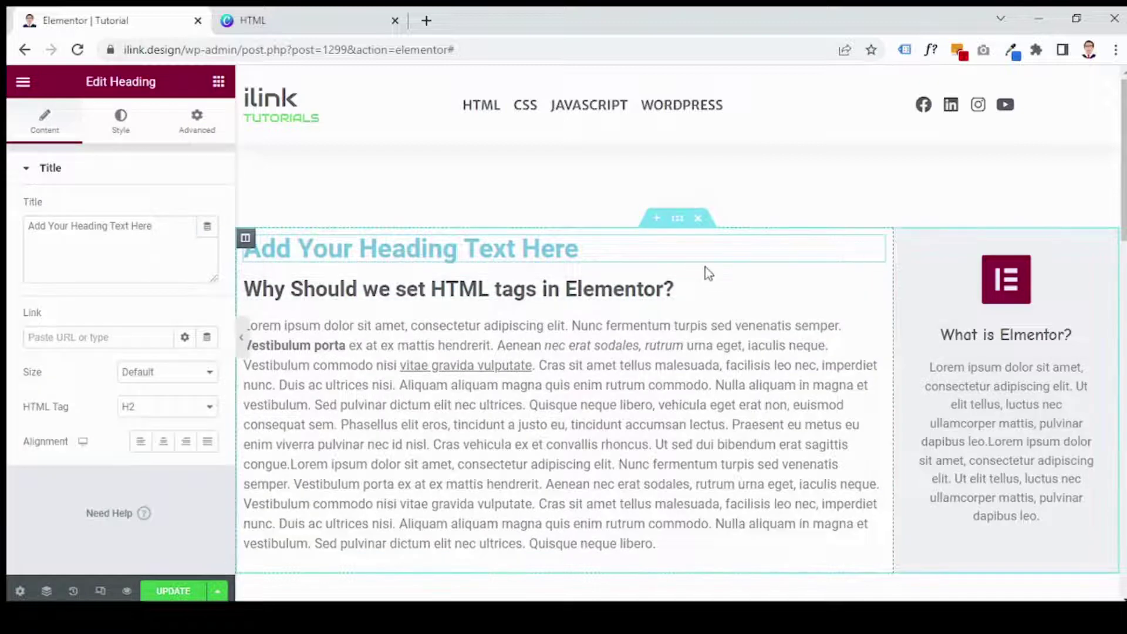
{"action": "right_click", "coordinate": [882, 250]}
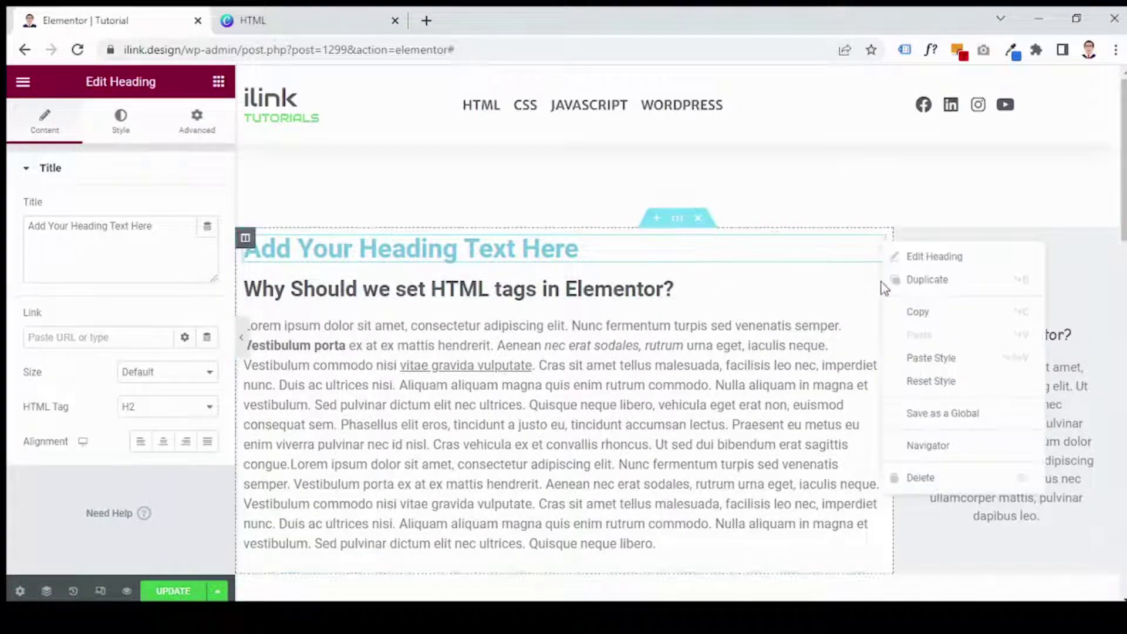
{"action": "left_click", "coordinate": [912, 478]}
{"action": "left_click", "coordinate": [603, 253]}
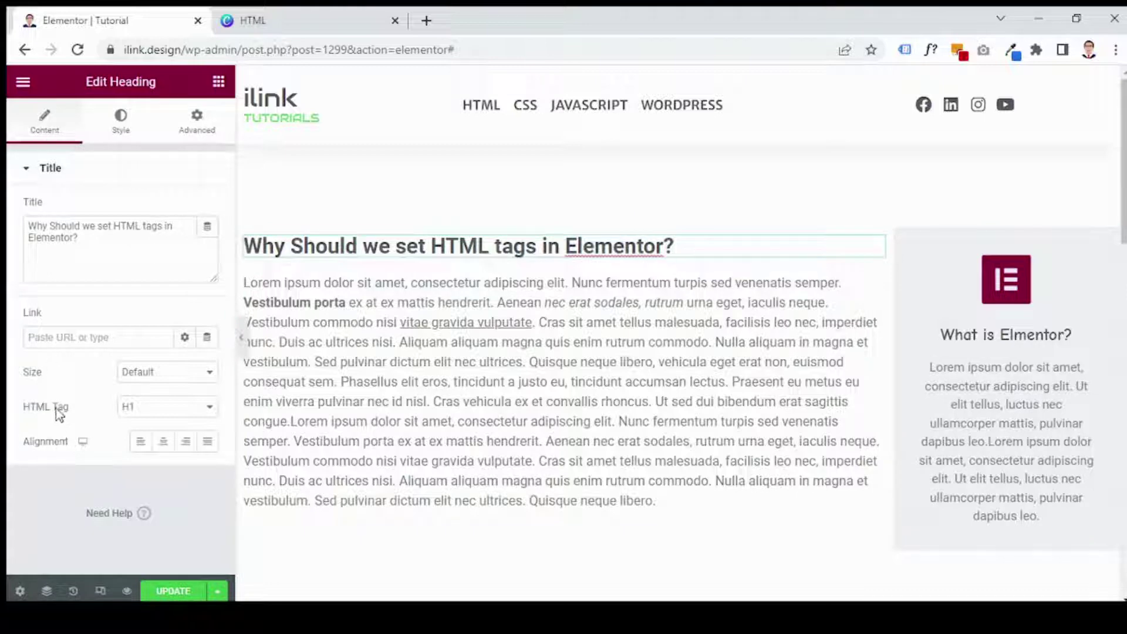
Step: Leave the article heading's HTML Tag at H1 and show the widgets panel
{"action": "left_click", "coordinate": [151, 417]}
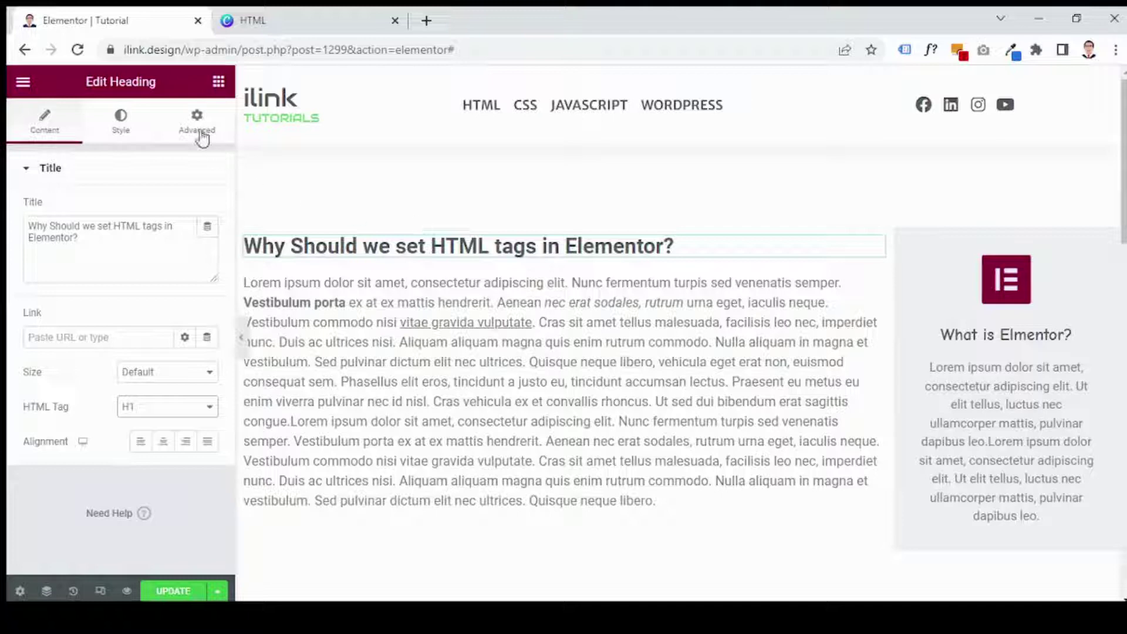
{"action": "left_click", "coordinate": [217, 82]}
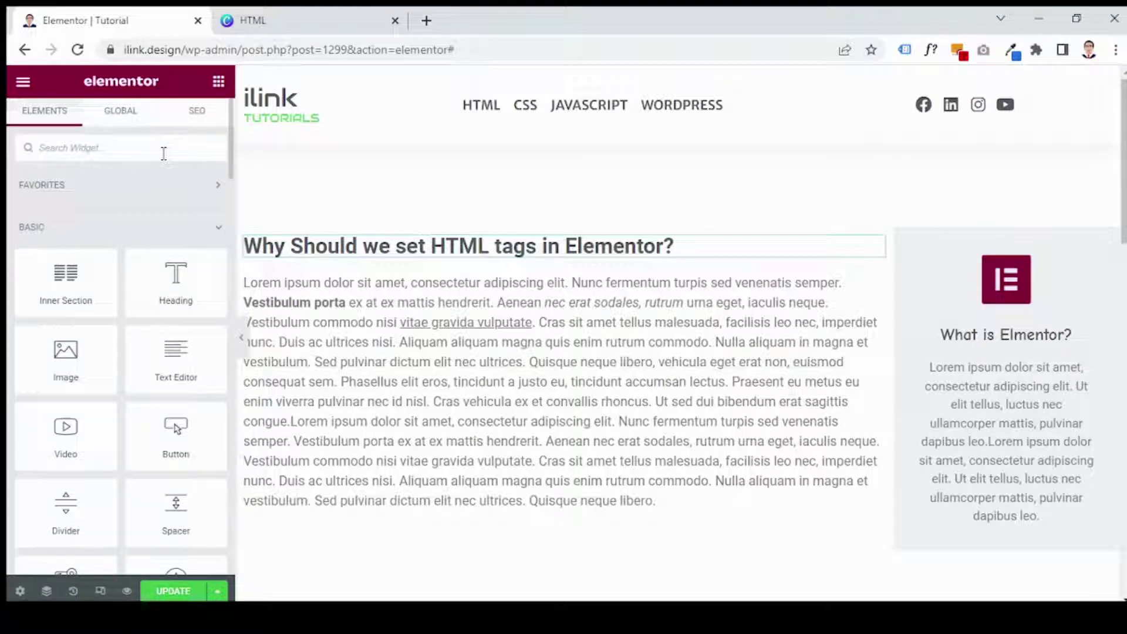
Step: Search 'page' and drag a Page Title widget above the article heading
{"action": "type", "text": "page"}
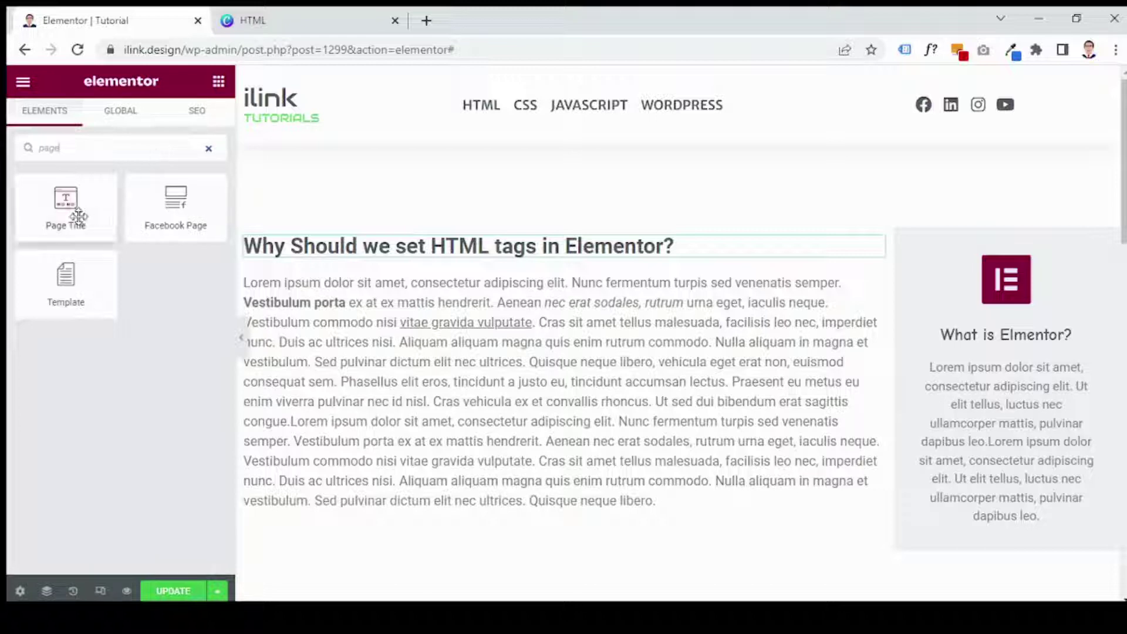
{"action": "left_click_drag", "start_coordinate": [75, 217], "coordinate": [376, 236]}
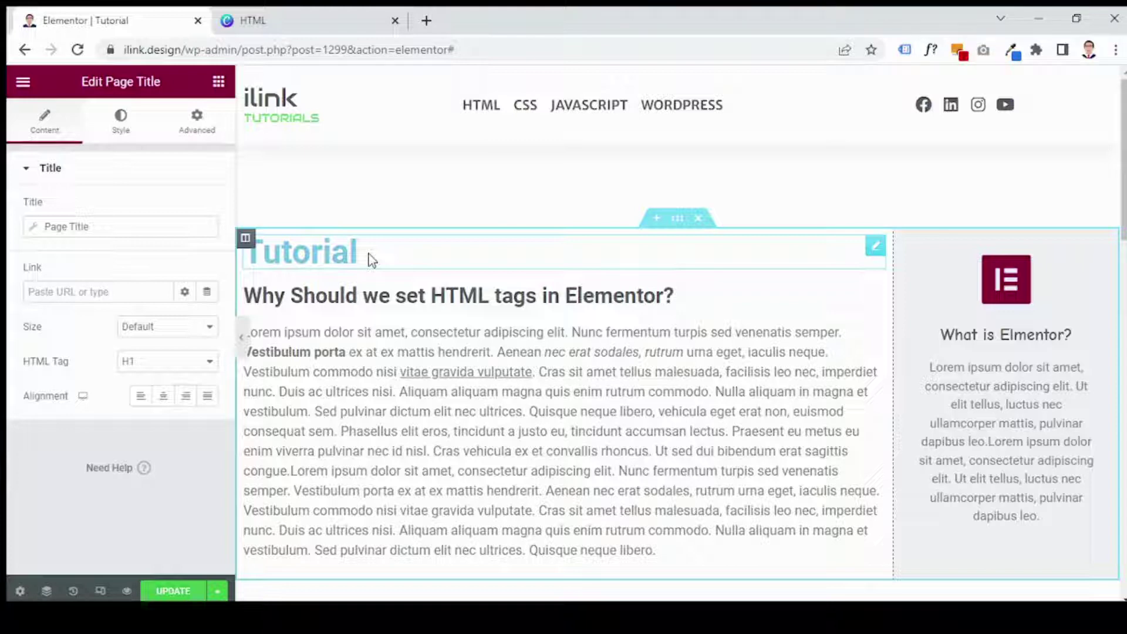
{"action": "left_click", "coordinate": [392, 295]}
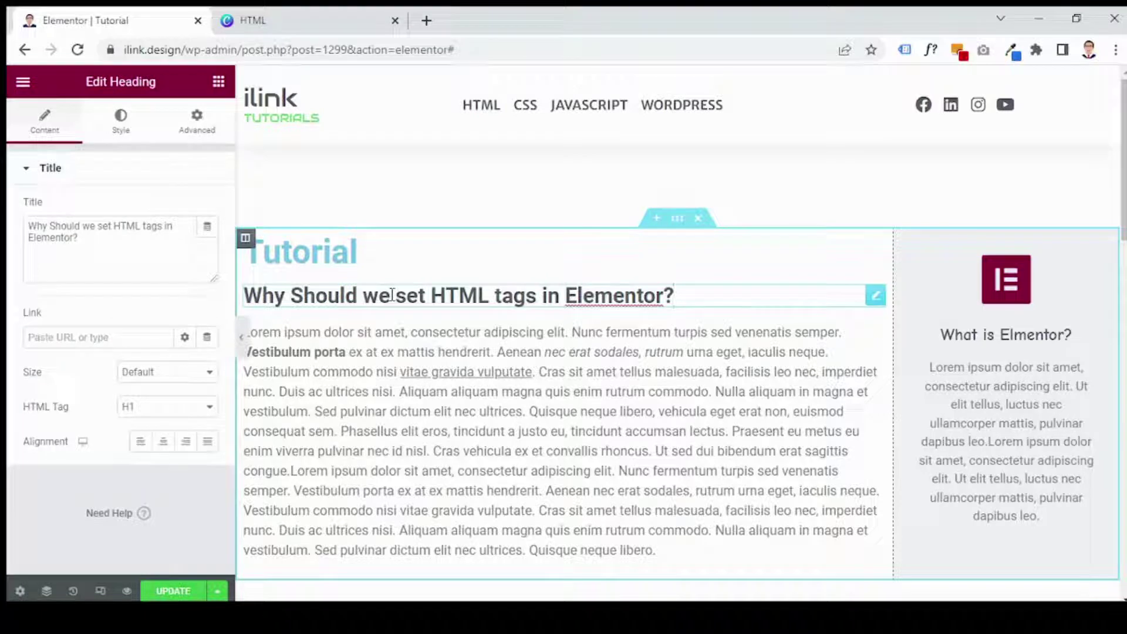
{"action": "left_click", "coordinate": [377, 260]}
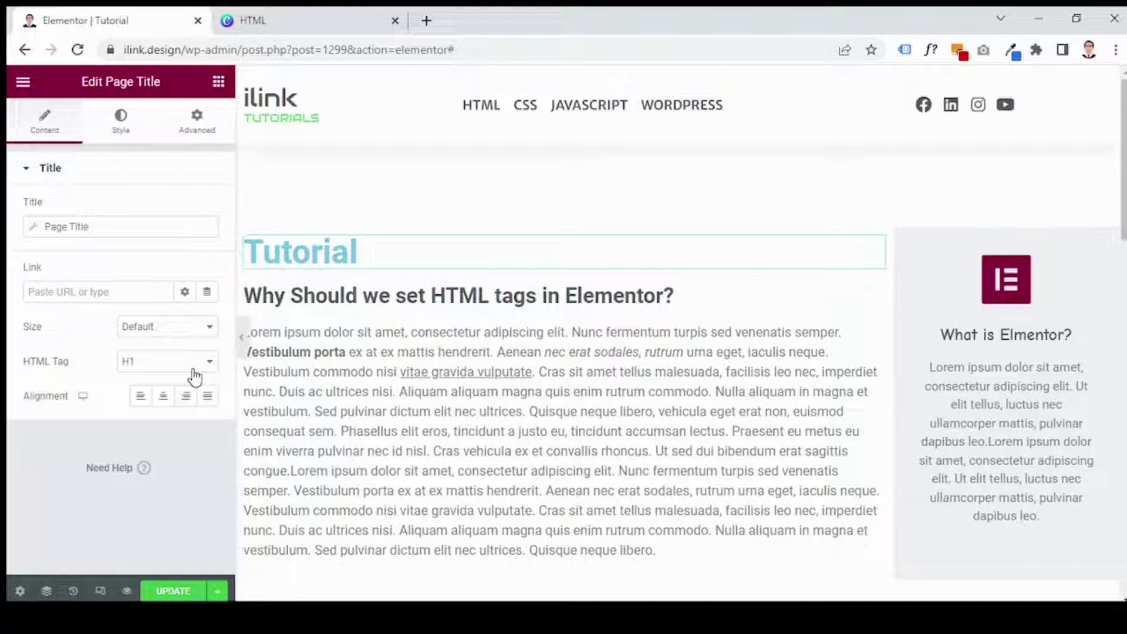
Step: Delete the Tutorial page-title widget through its right-click menu
{"action": "left_click", "coordinate": [364, 298]}
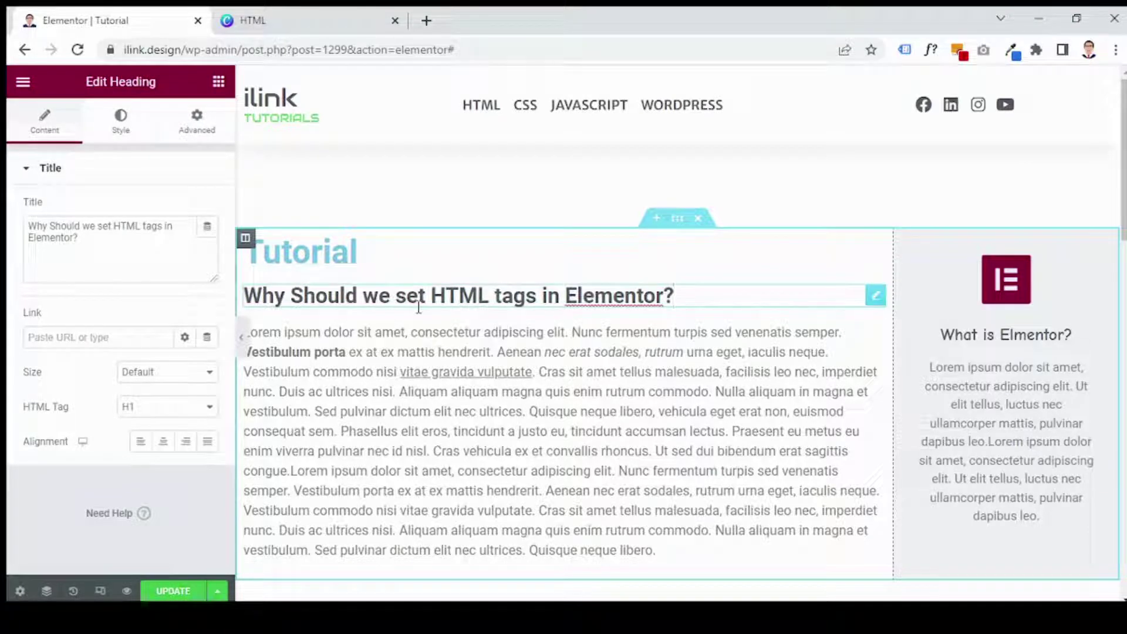
{"action": "left_click", "coordinate": [460, 260]}
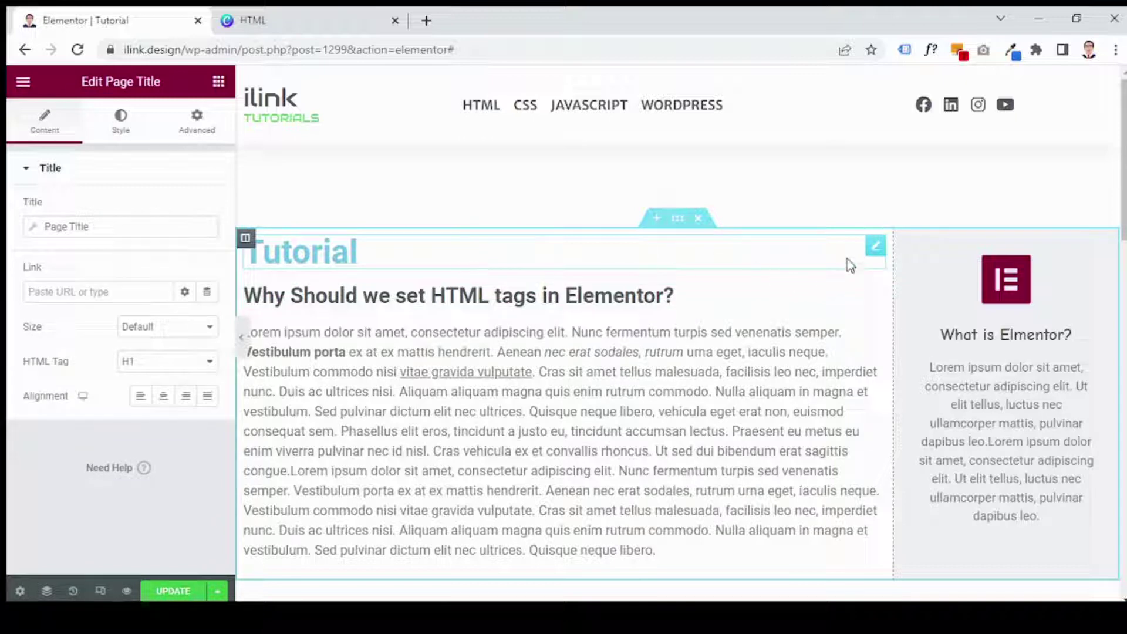
{"action": "right_click", "coordinate": [872, 249]}
{"action": "left_click", "coordinate": [900, 482]}
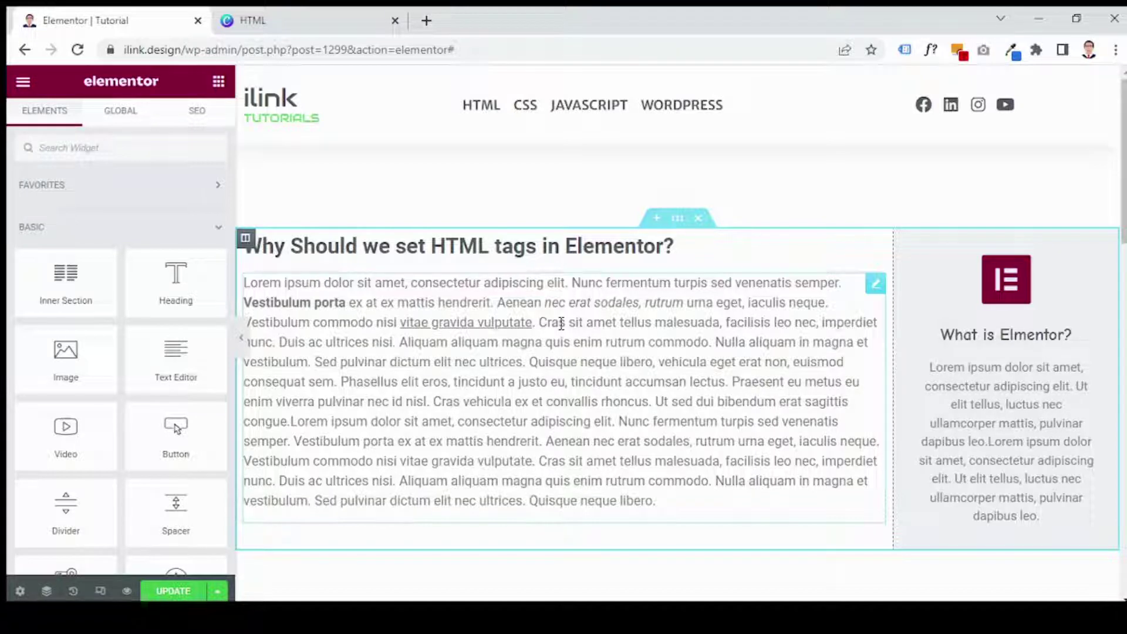
Step: Open the content section's Layout settings, confirming its HTML Tag is main
{"action": "left_click", "coordinate": [678, 220]}
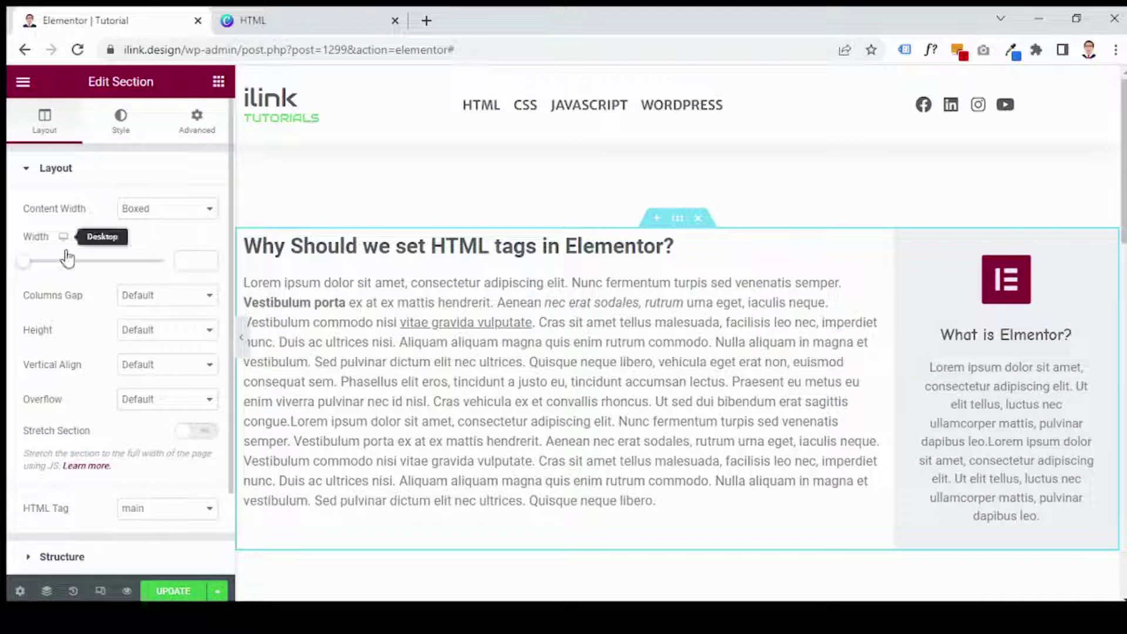
{"action": "scroll", "coordinate": [79, 480], "scroll_direction": "down", "scroll_amount": 2}
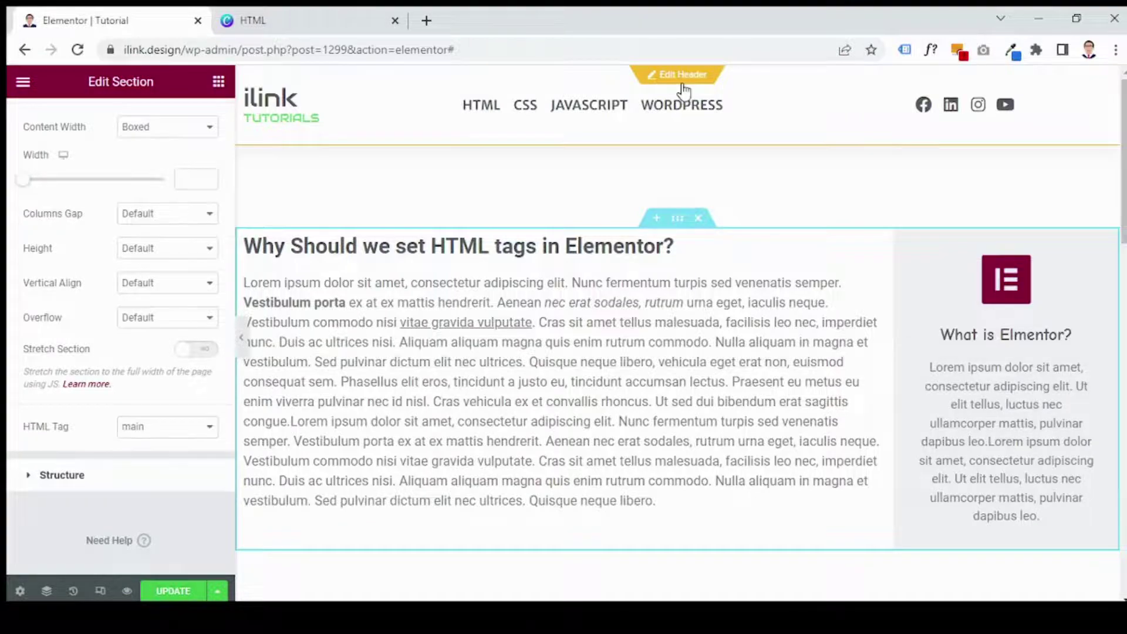
Step: Save the page, then set the logo-and-menu header section's HTML Tag to header
{"action": "left_click", "coordinate": [681, 78]}
{"action": "left_click", "coordinate": [671, 382]}
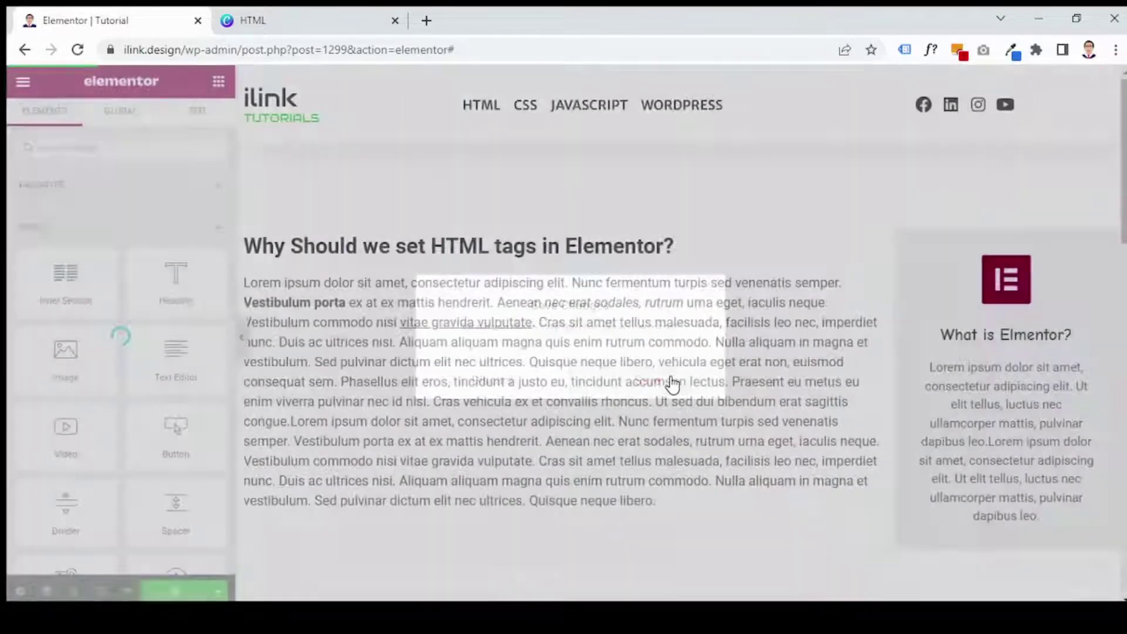
{"action": "mouse_move", "coordinate": [675, 80]}
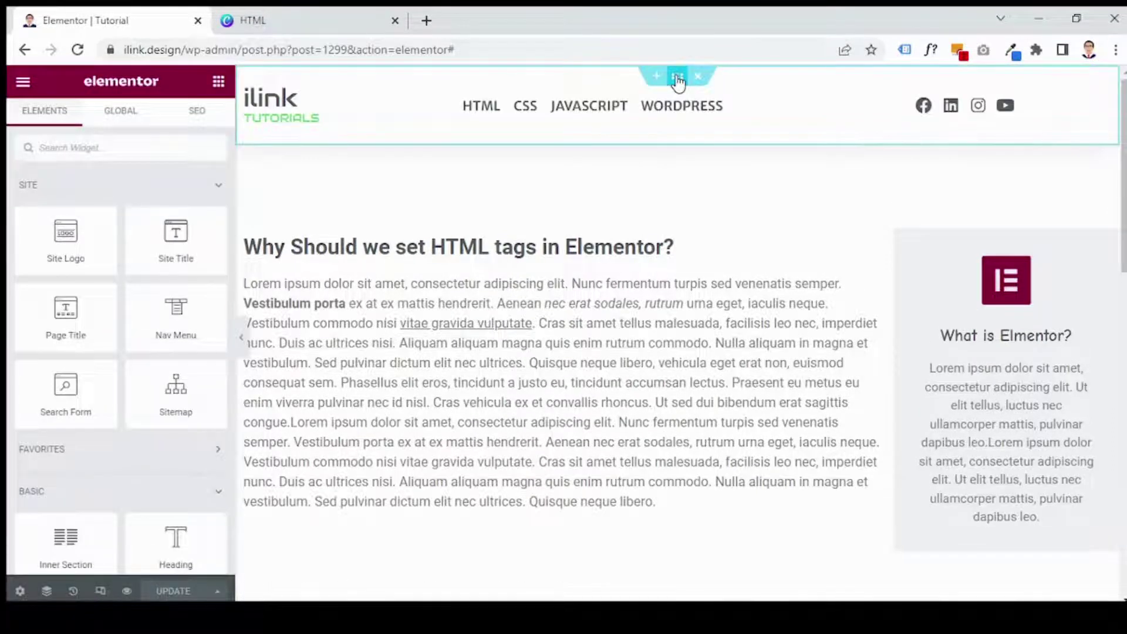
{"action": "left_click", "coordinate": [678, 78]}
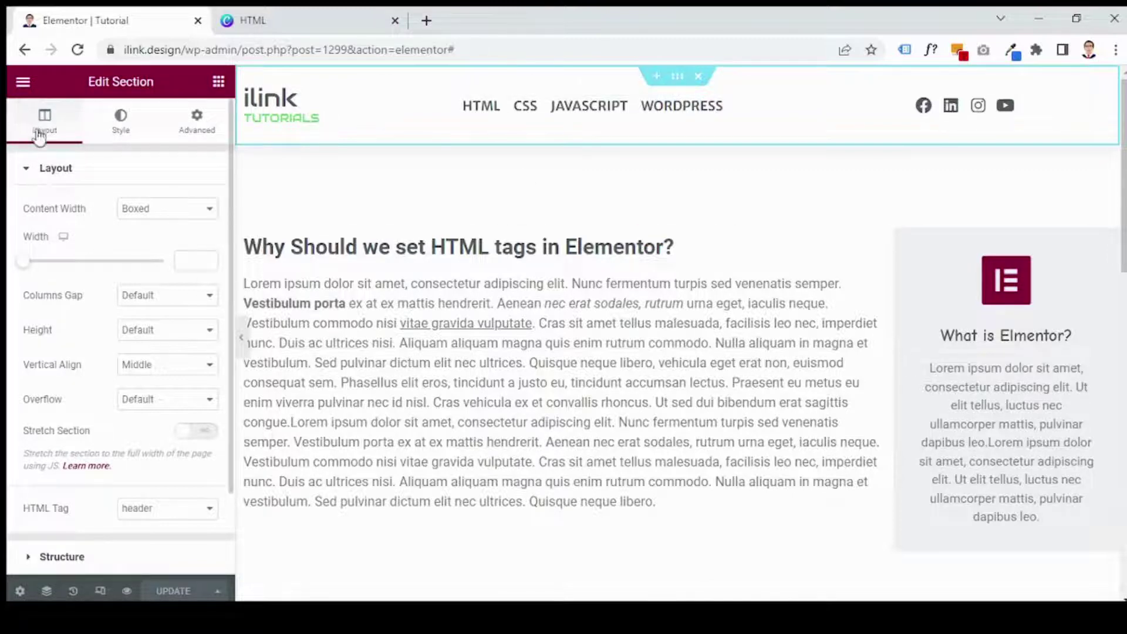
{"action": "scroll", "coordinate": [64, 426], "scroll_direction": "down", "scroll_amount": 2}
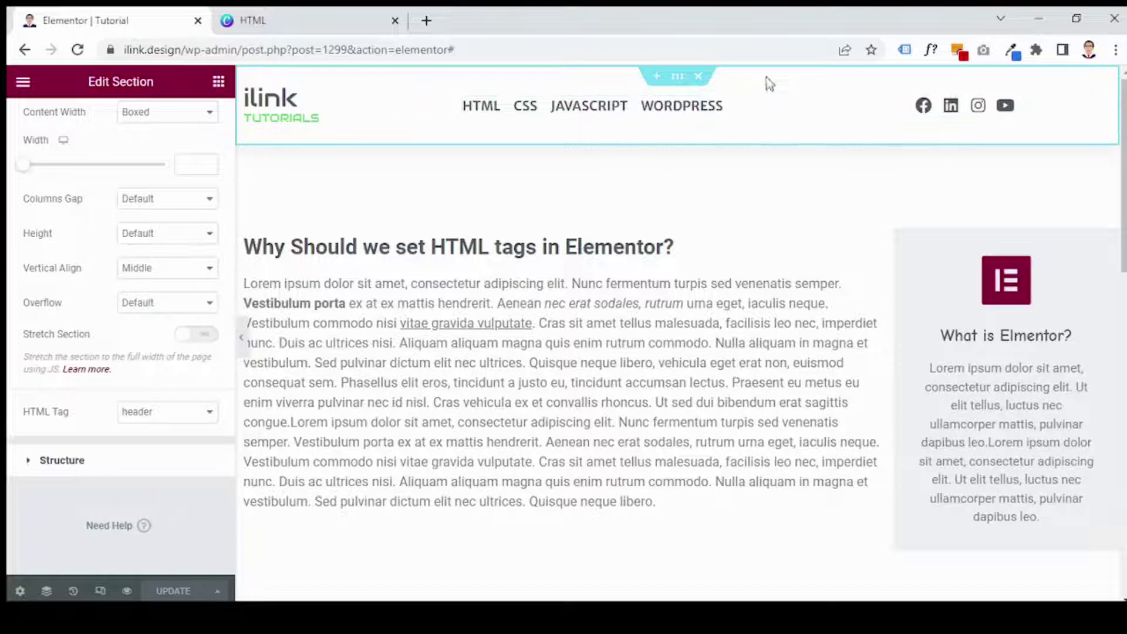
{"action": "scroll", "coordinate": [634, 402], "scroll_direction": "down", "scroll_amount": 5}
{"action": "scroll", "coordinate": [634, 402], "scroll_direction": "down", "scroll_amount": 10}
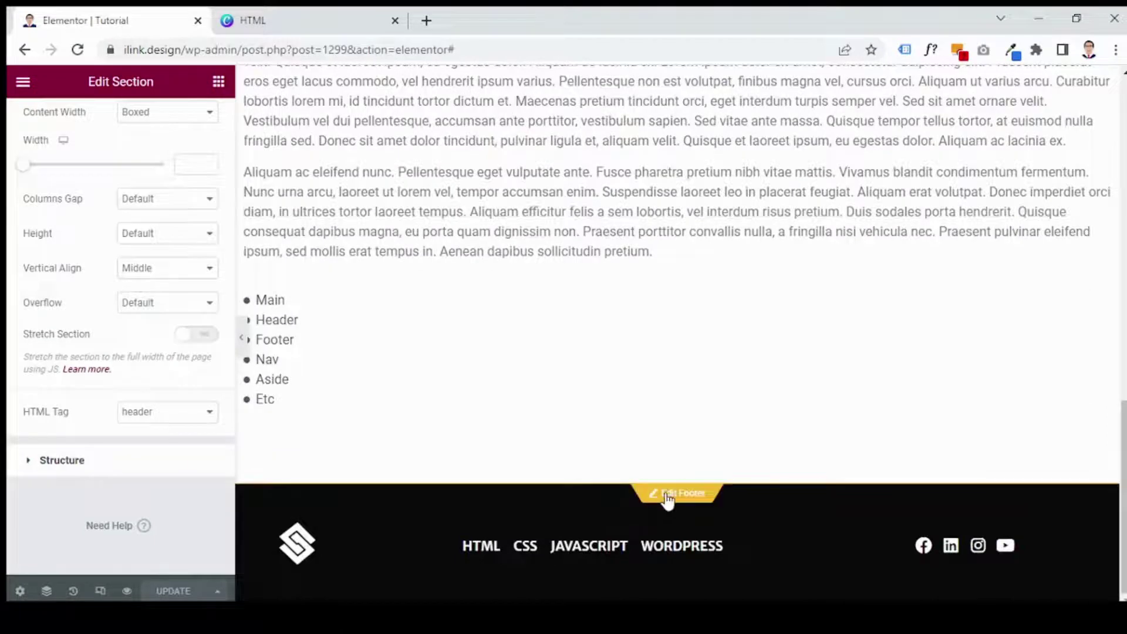
{"action": "left_click", "coordinate": [667, 497]}
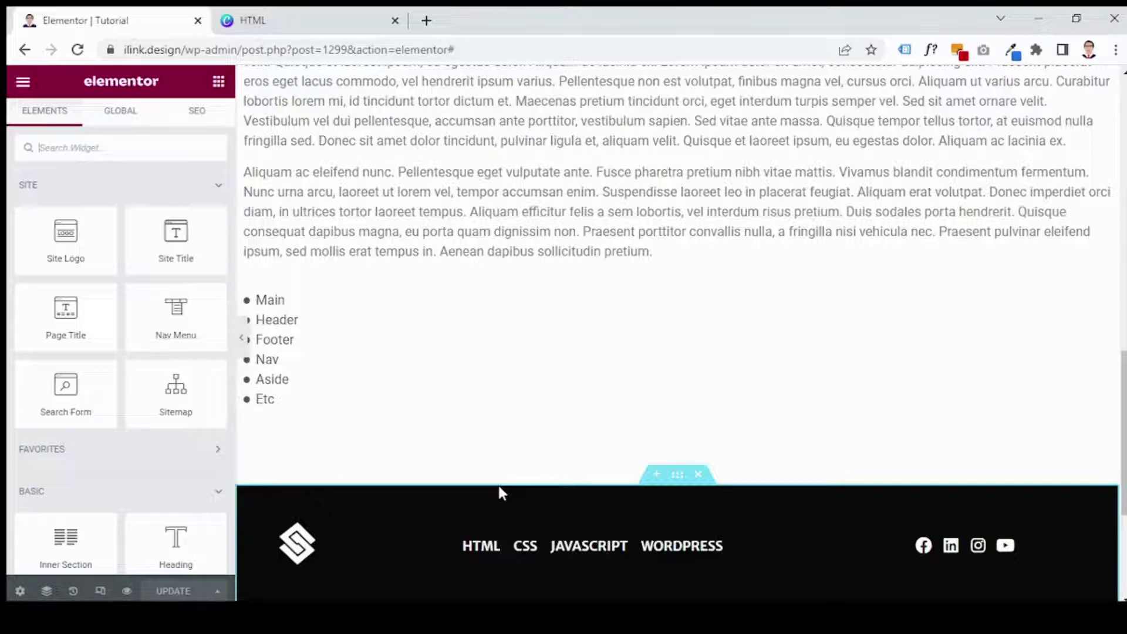
{"action": "scroll", "coordinate": [528, 415], "scroll_direction": "down", "scroll_amount": 2}
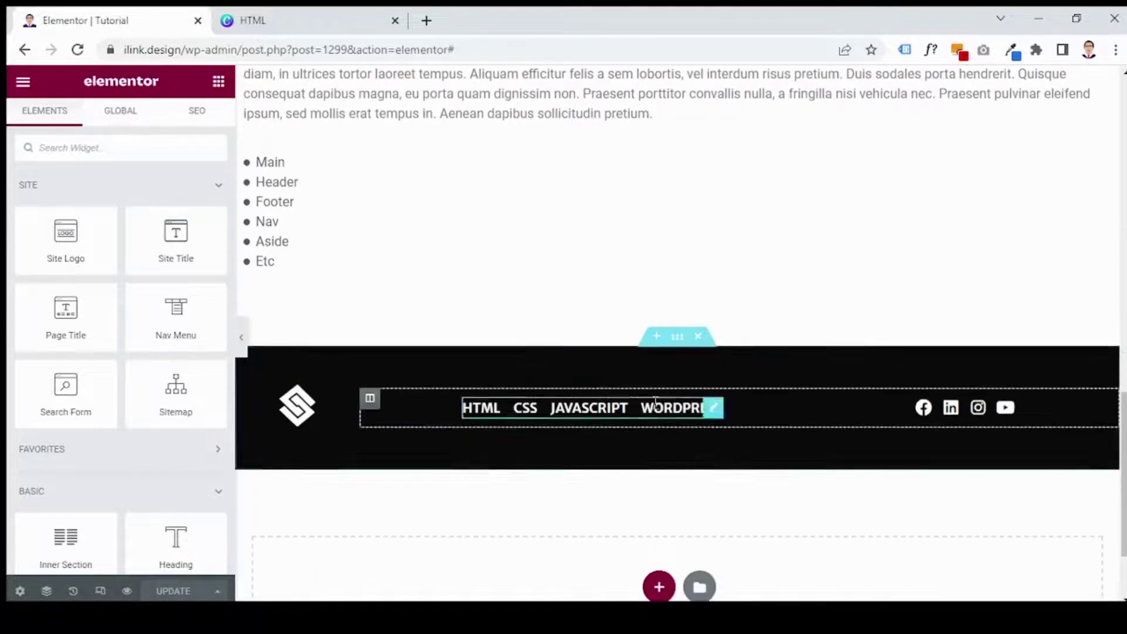
{"action": "left_click", "coordinate": [678, 336]}
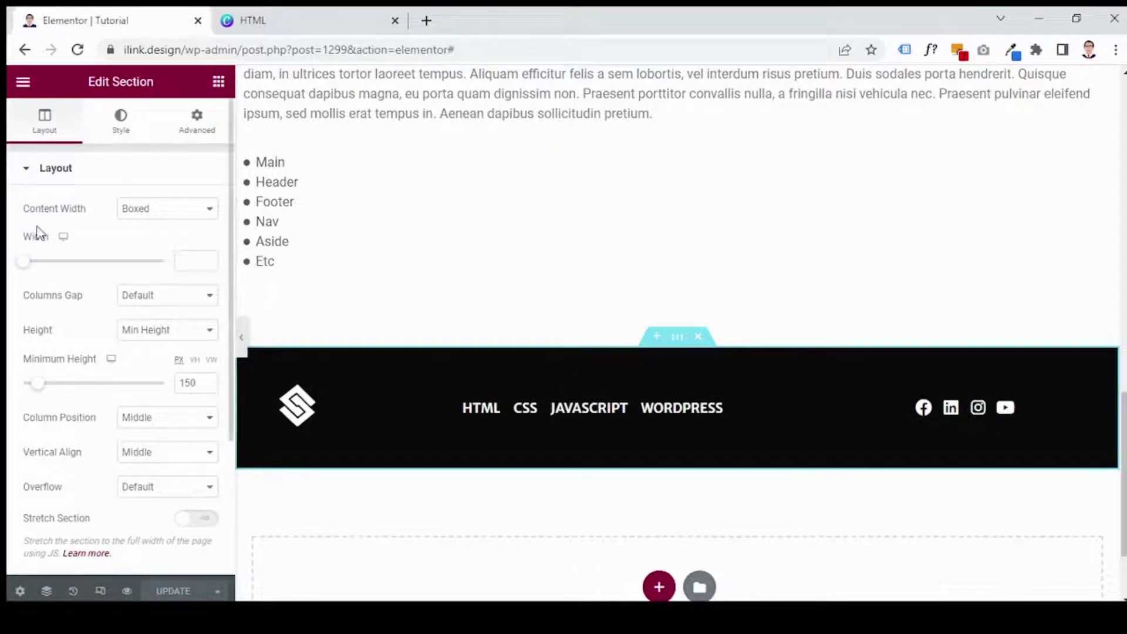
{"action": "scroll", "coordinate": [66, 496], "scroll_direction": "down", "scroll_amount": 3}
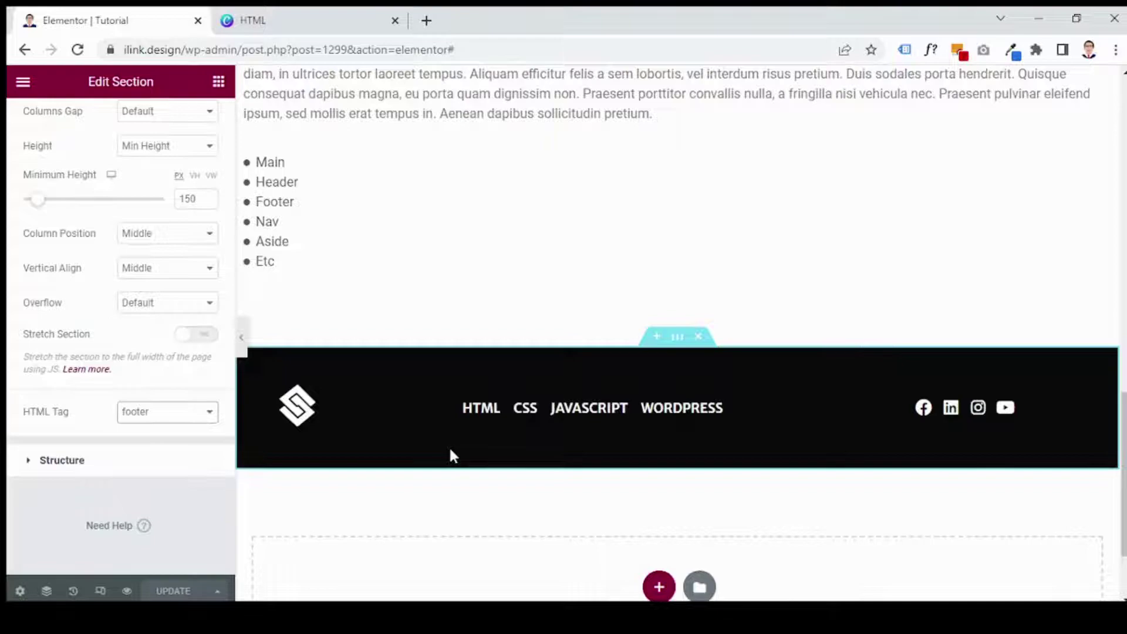
{"action": "scroll", "coordinate": [617, 347], "scroll_direction": "up", "scroll_amount": 2}
{"action": "scroll", "coordinate": [618, 348], "scroll_direction": "up", "scroll_amount": 20}
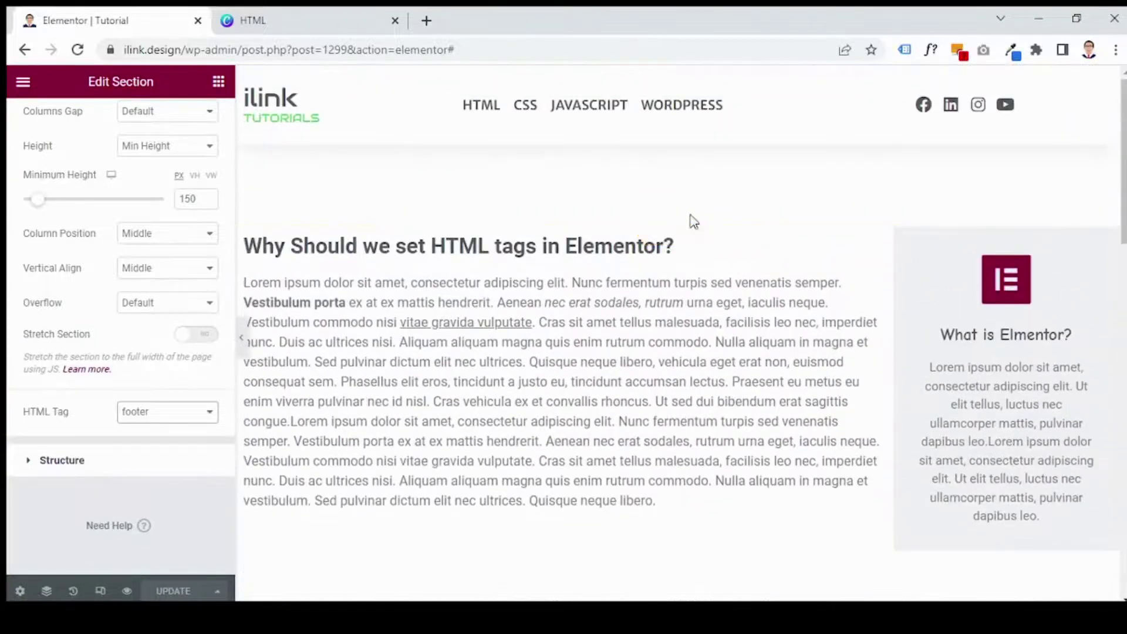
Step: Return to the page content and set the 'How do we set HTML tags' section's HTML Tag to section
{"action": "left_click", "coordinate": [691, 241]}
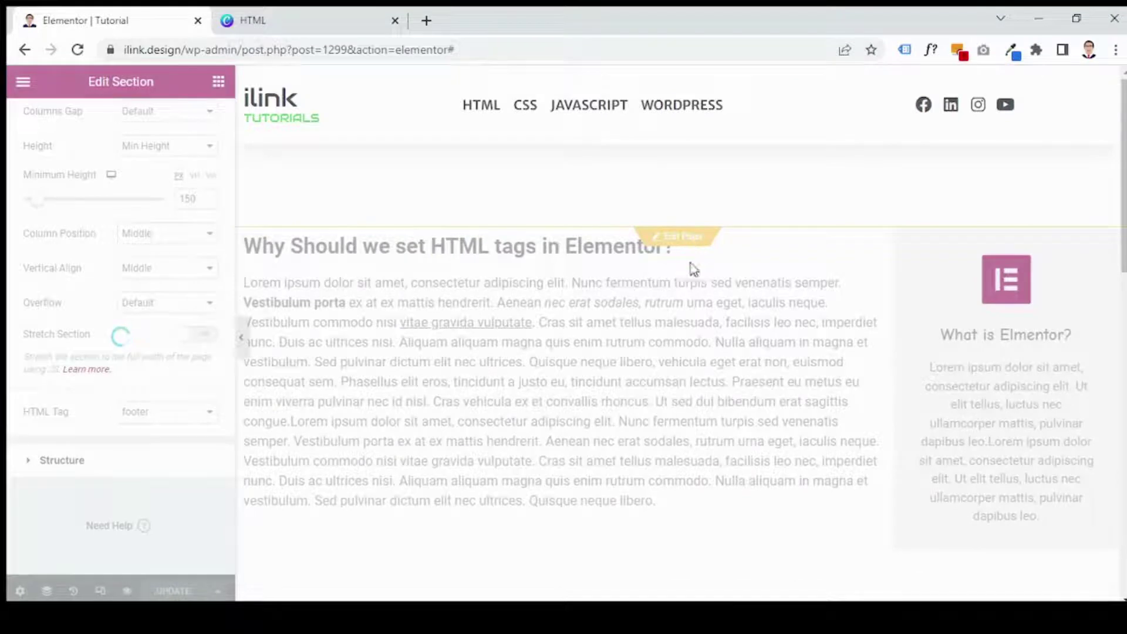
{"action": "scroll", "coordinate": [693, 367], "scroll_direction": "down", "scroll_amount": 5}
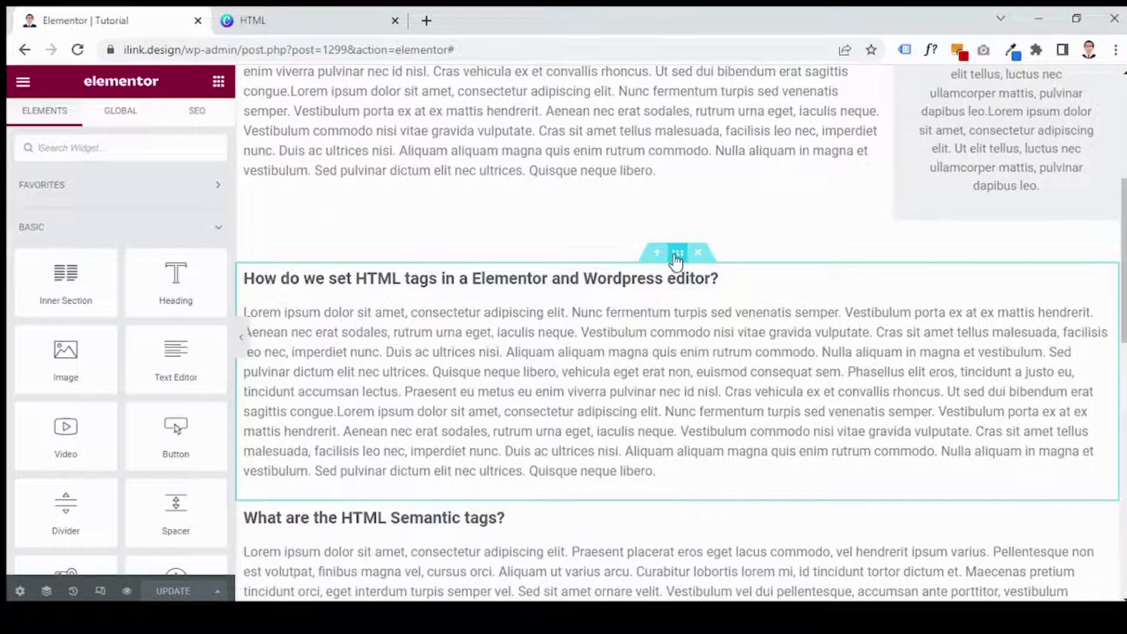
{"action": "left_click", "coordinate": [676, 253]}
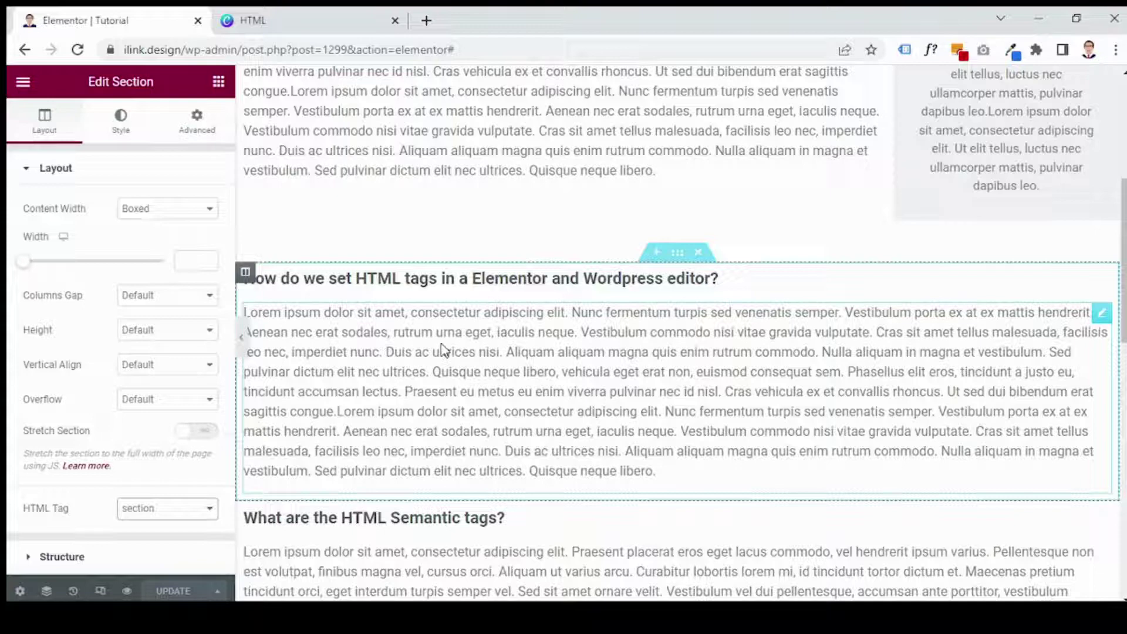
{"action": "scroll", "coordinate": [443, 349], "scroll_direction": "down", "scroll_amount": 3}
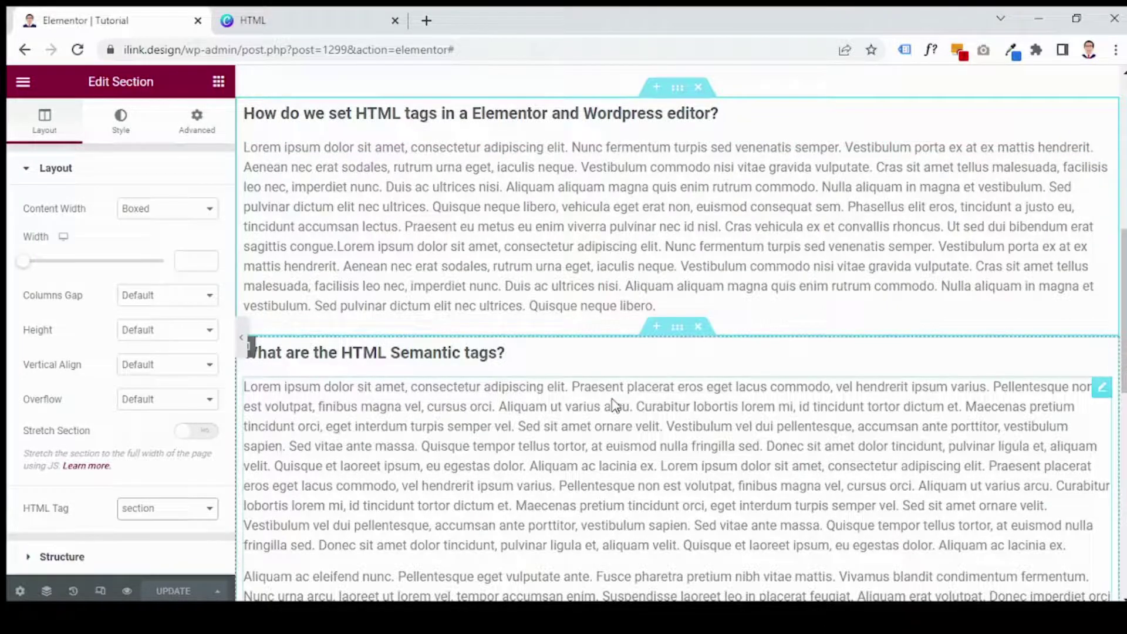
{"action": "scroll", "coordinate": [614, 403], "scroll_direction": "down", "scroll_amount": 3}
Step: Set the 'What are the HTML Semantic tags?' section's Layout HTML Tag to article
{"action": "left_click", "coordinate": [678, 189]}
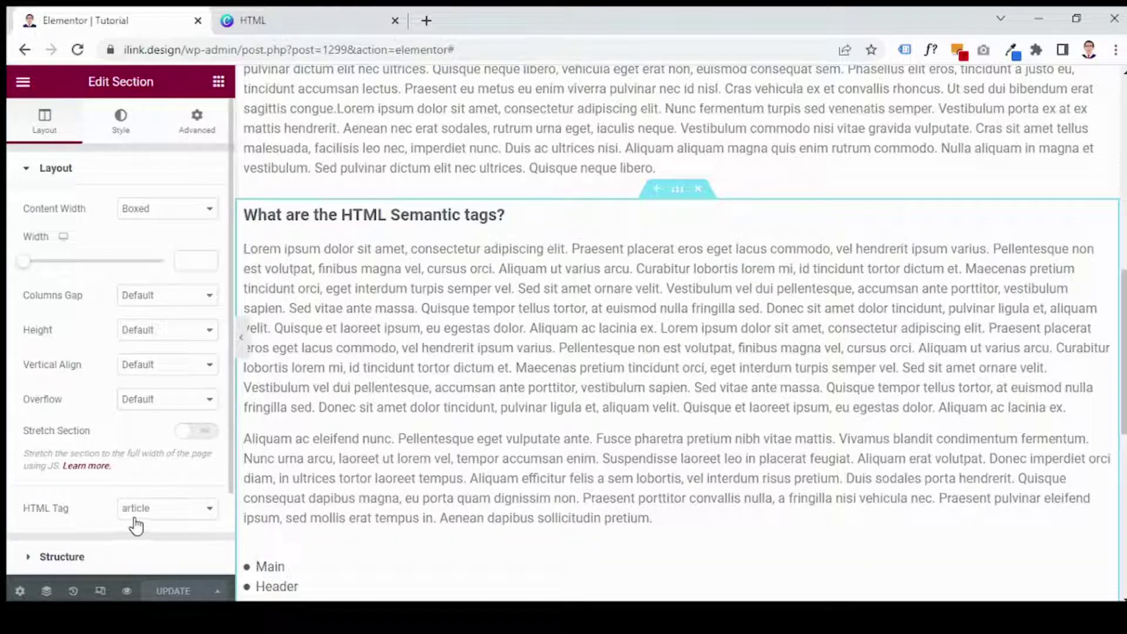
{"action": "scroll", "coordinate": [107, 449], "scroll_direction": "down", "scroll_amount": 2}
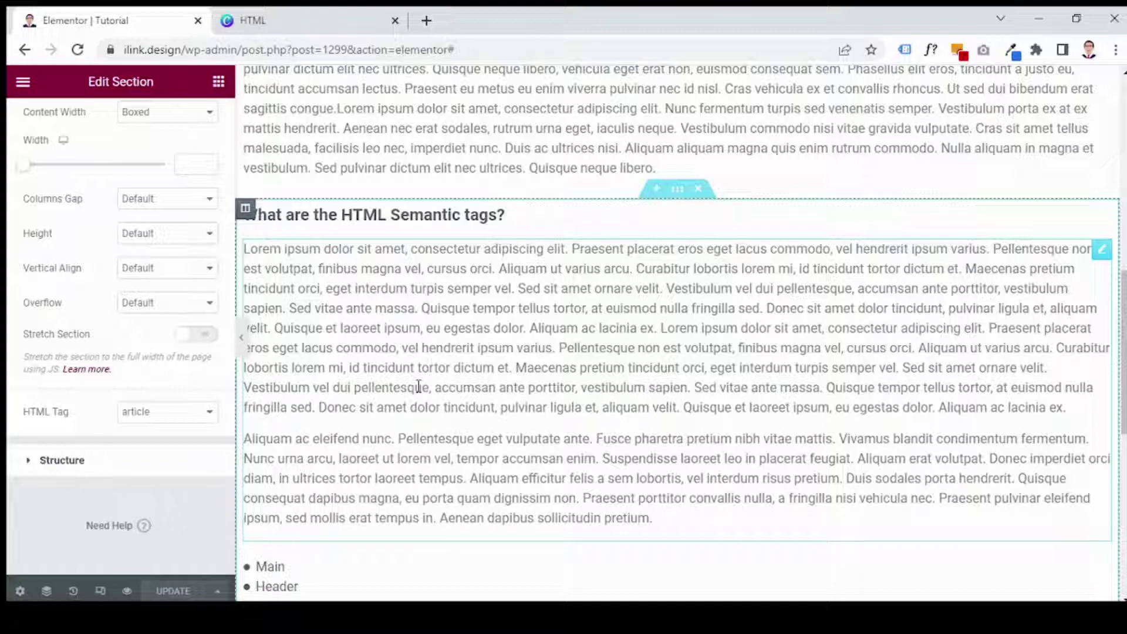
{"action": "scroll", "coordinate": [418, 387], "scroll_direction": "up", "scroll_amount": 10}
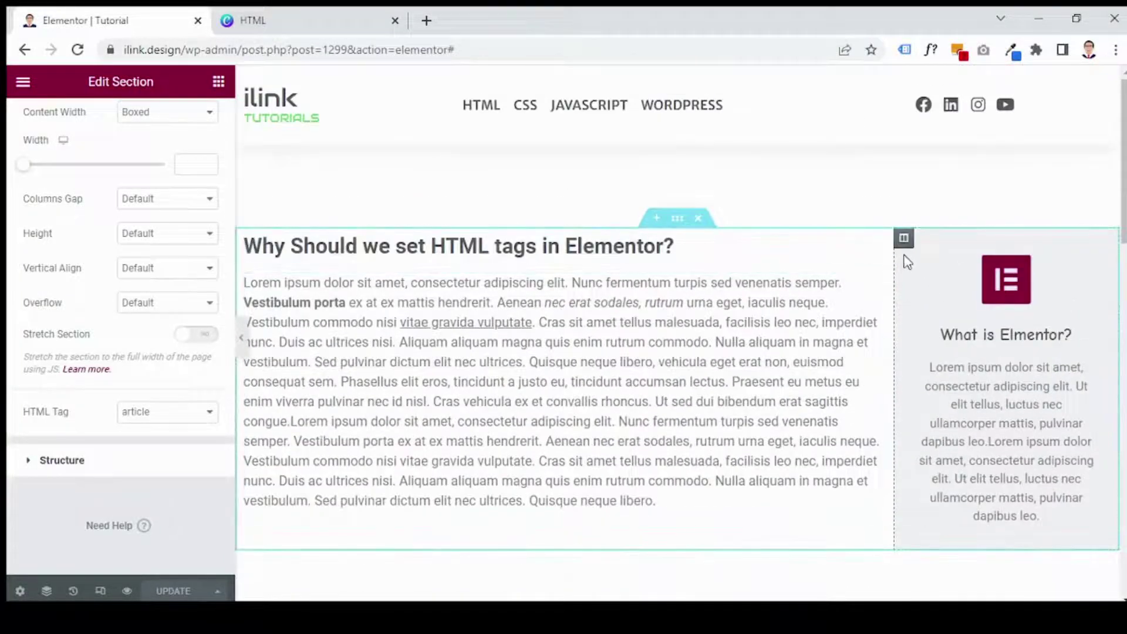
Step: Select the 'What is Elementor?' column and set its Layout HTML Tag to aside
{"action": "left_click", "coordinate": [906, 241]}
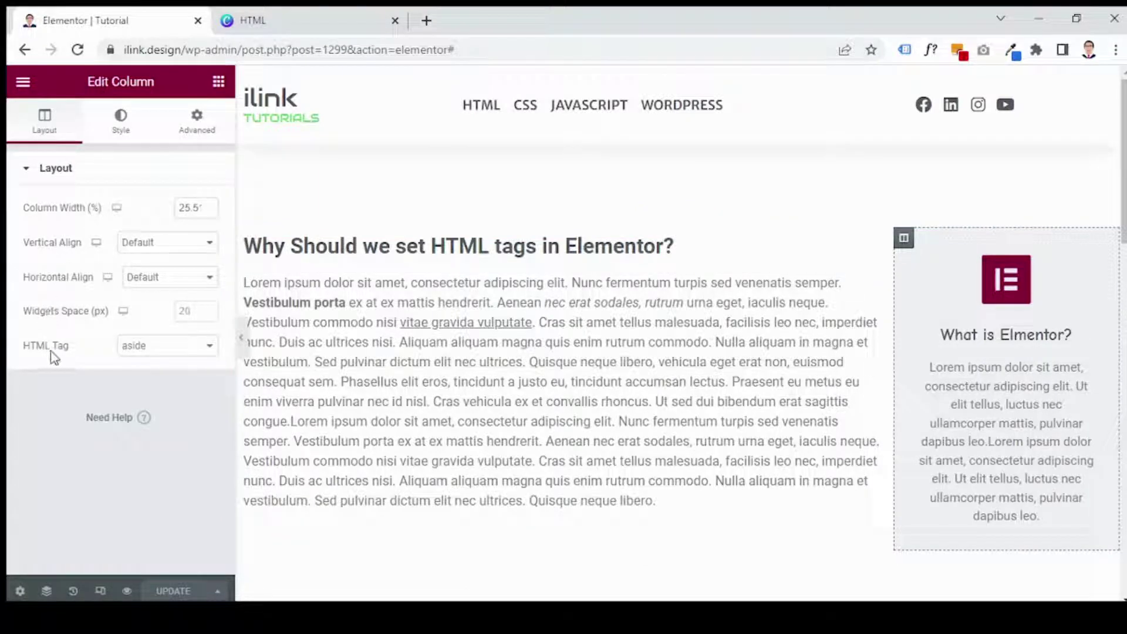
{"action": "left_click", "coordinate": [148, 349]}
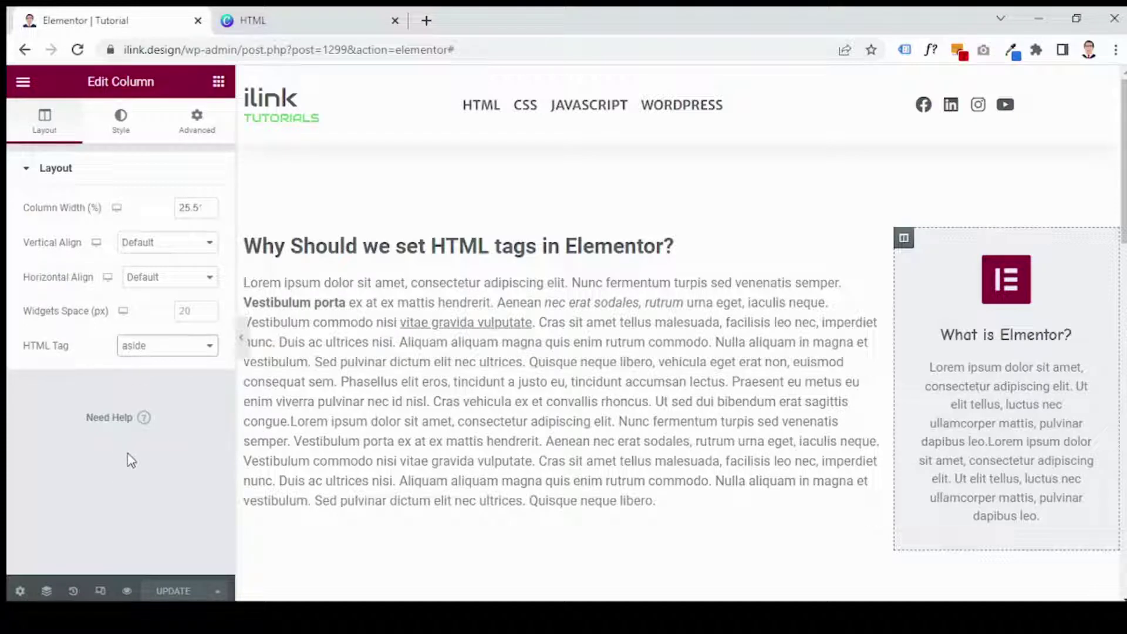